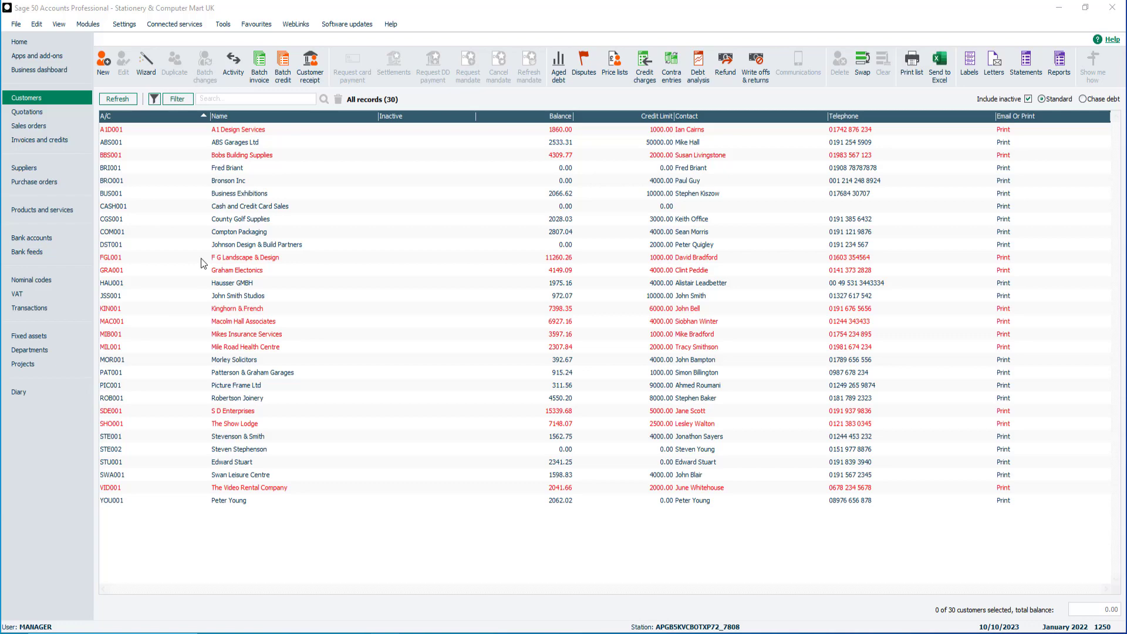
Give ABS Garages Ltd (ABS001) an Email 1 address, enable emailed letters and statements, and save
left_click(279, 144)
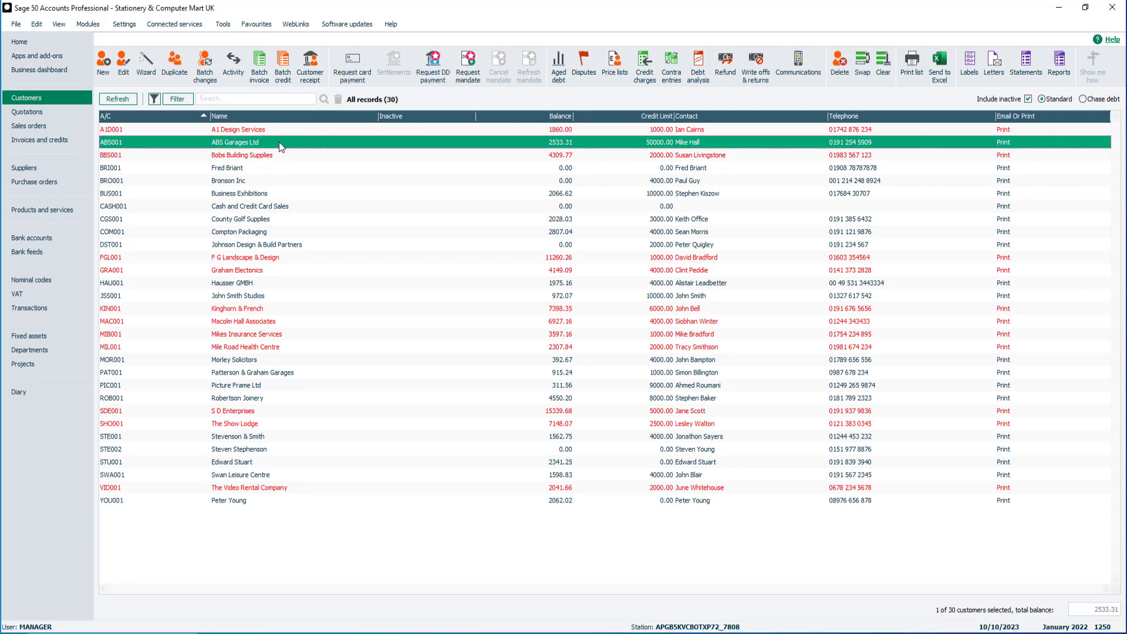
left_click(124, 73)
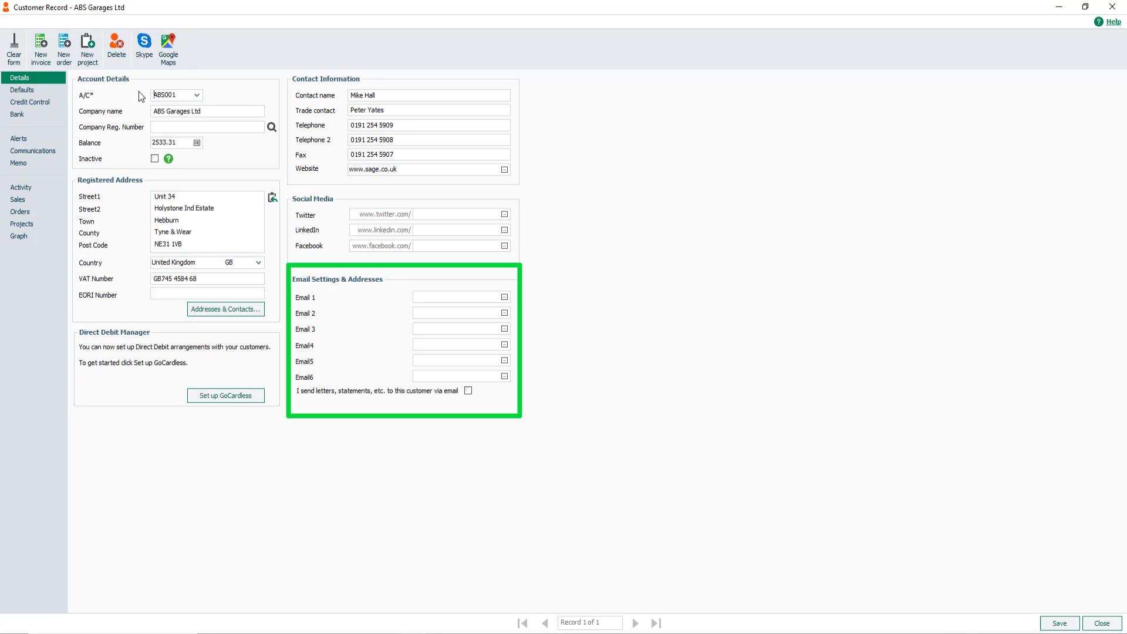
left_click(427, 298)
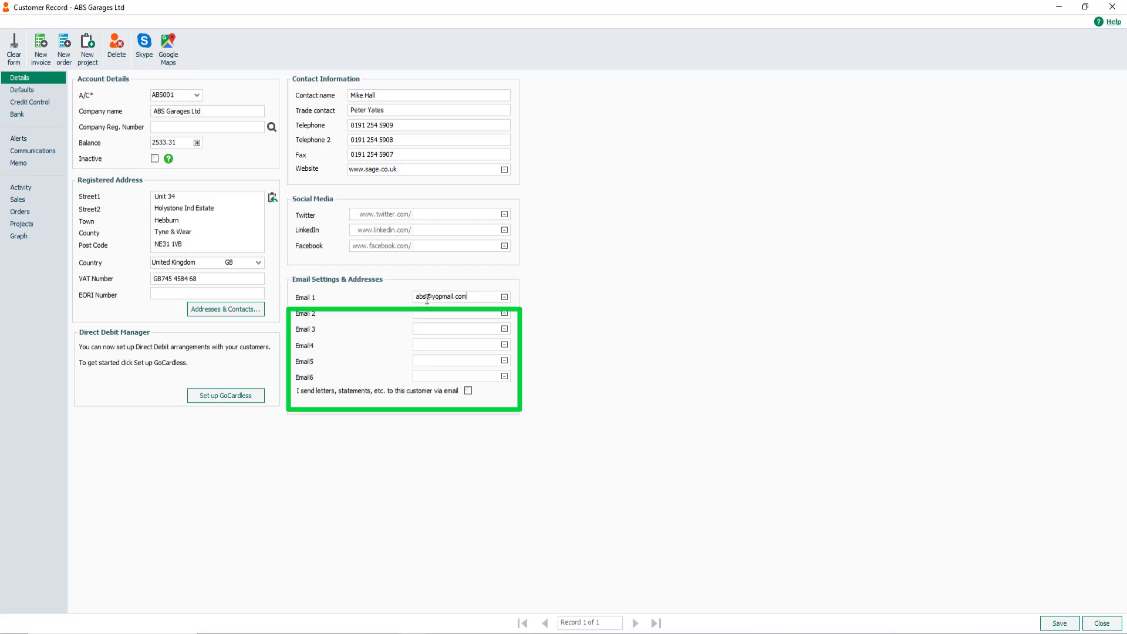
left_click(468, 391)
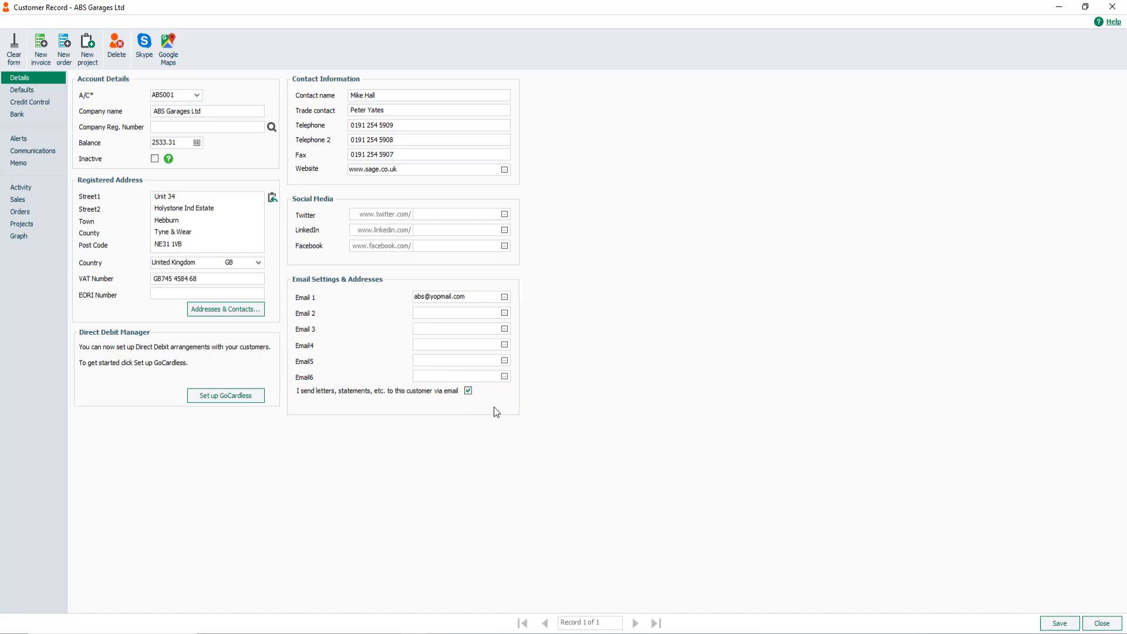
left_click(1051, 625)
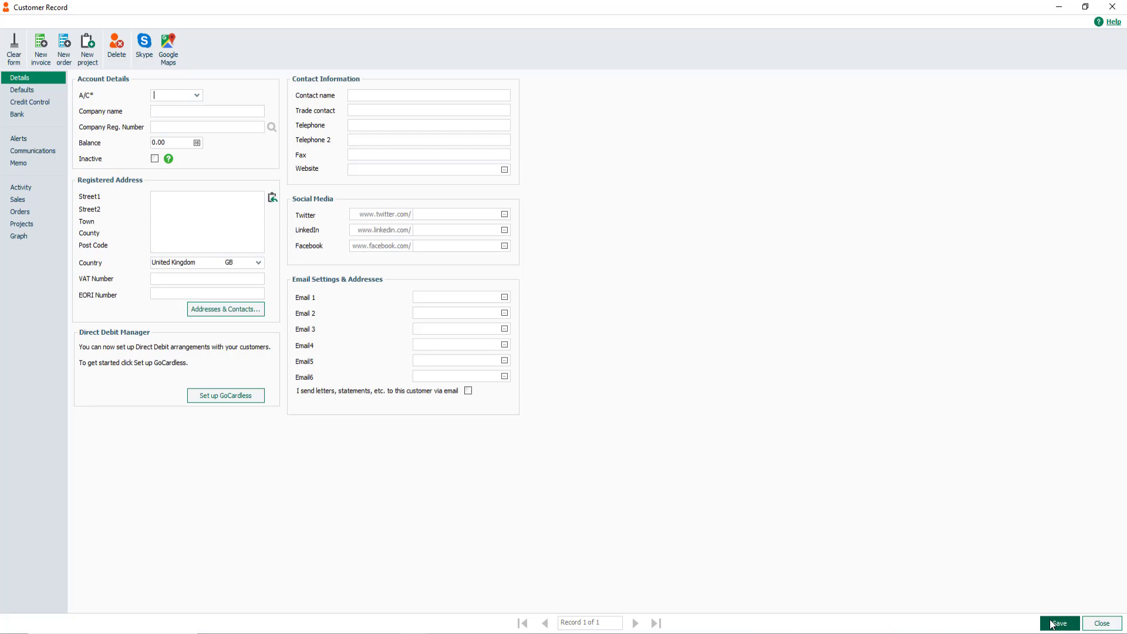
Close the ABS Garages customer record and show the Invoices and credits list
left_click(1103, 625)
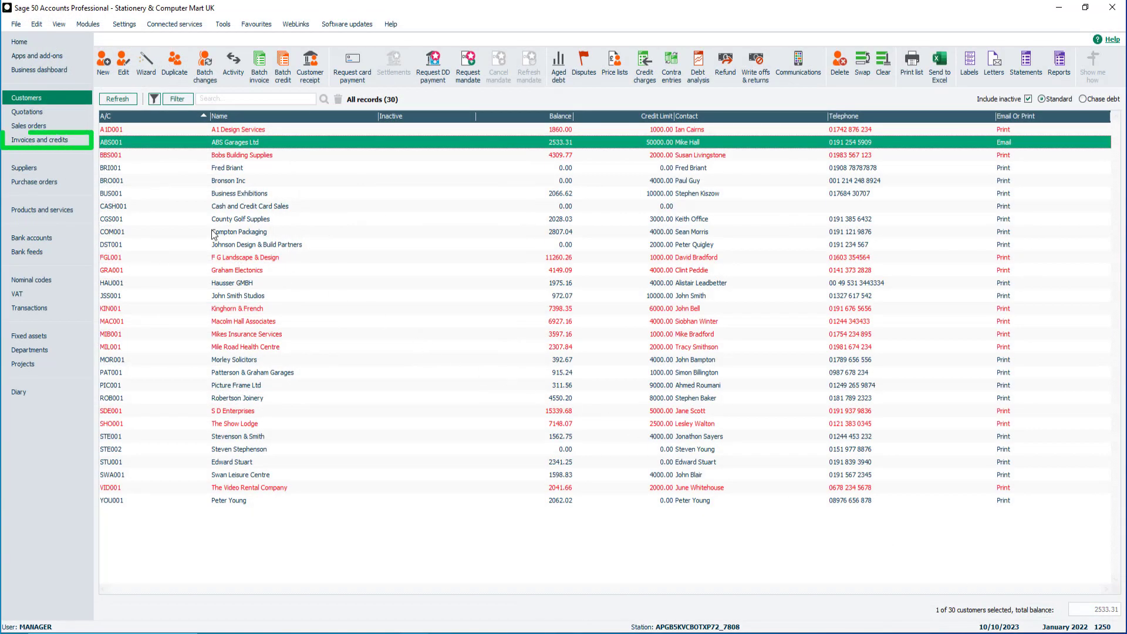
left_click(57, 141)
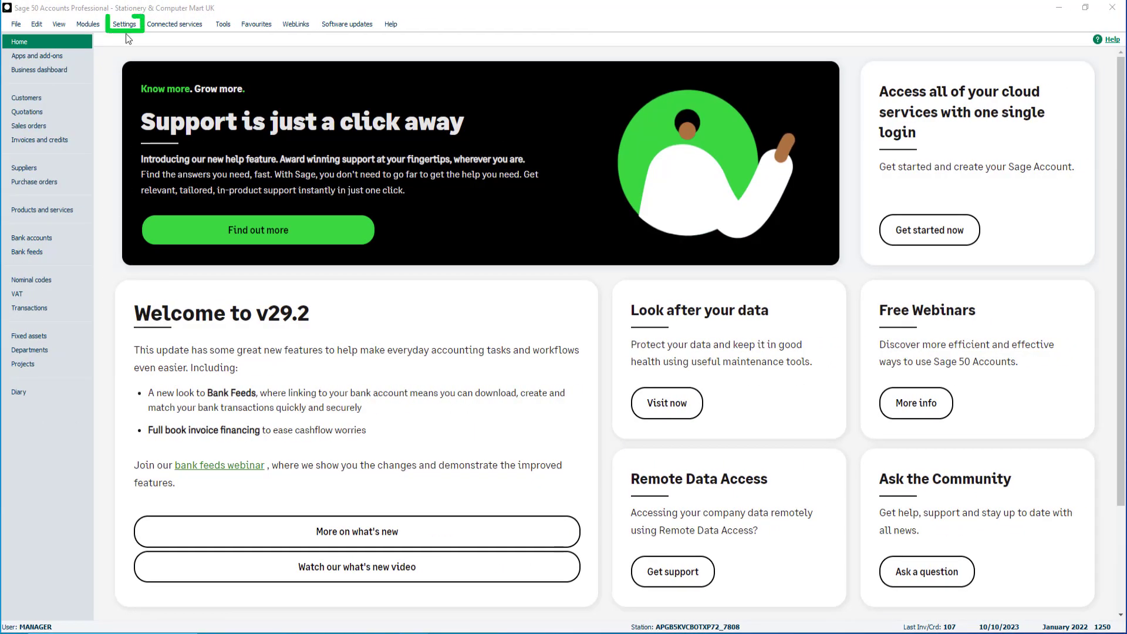
In Settings > Email Defaults, set the Email Program to Webmail
left_click(126, 26)
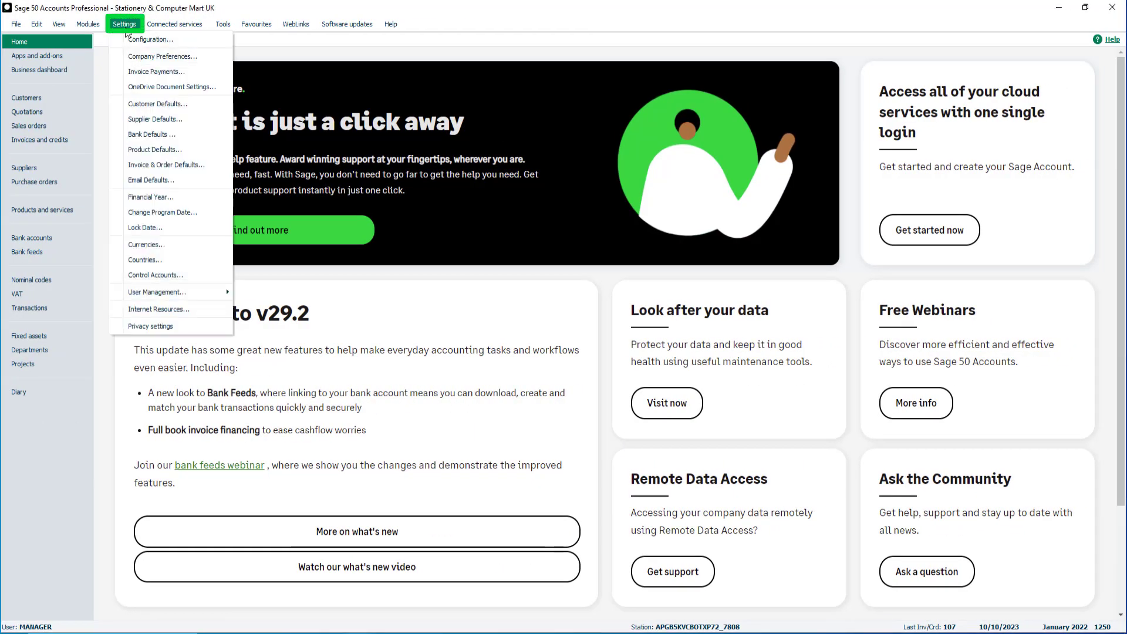
left_click(183, 181)
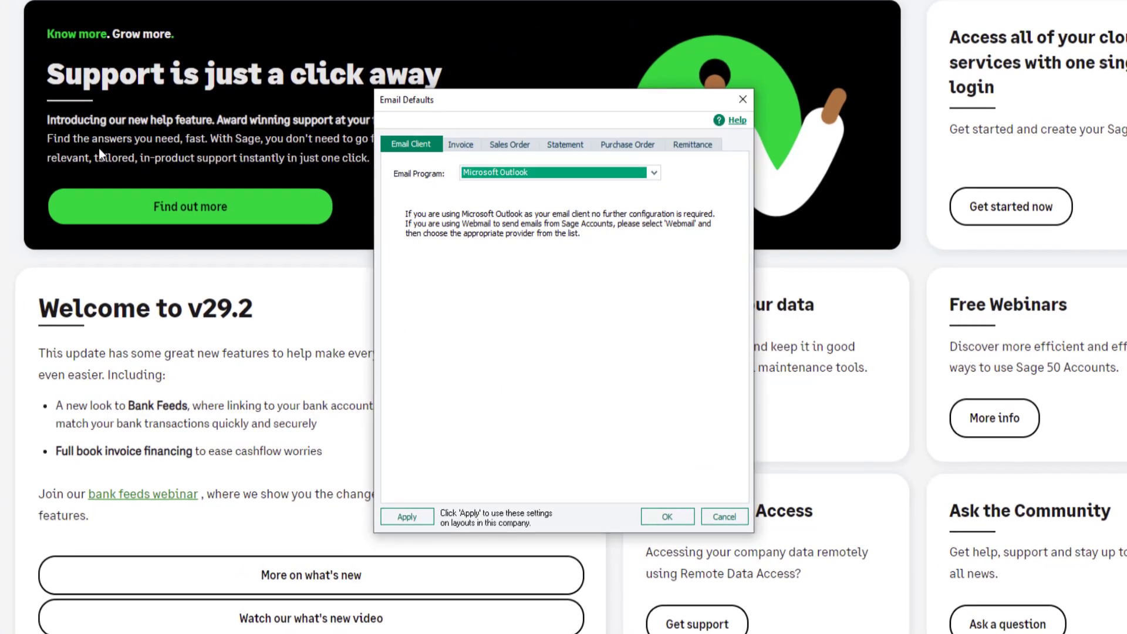
left_click(654, 172)
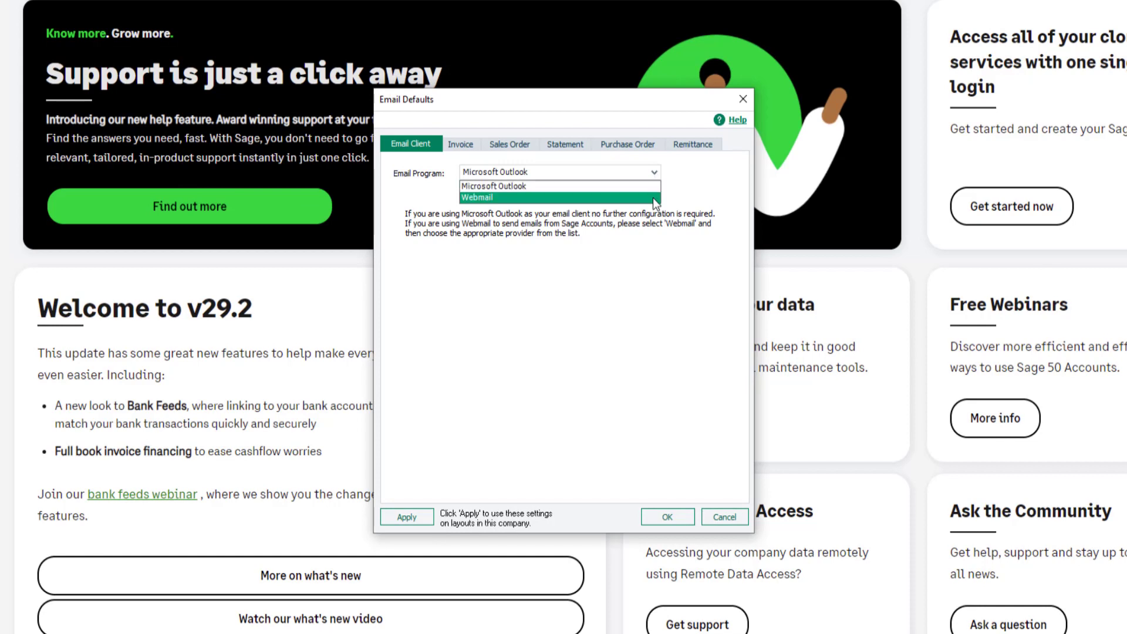
left_click(653, 197)
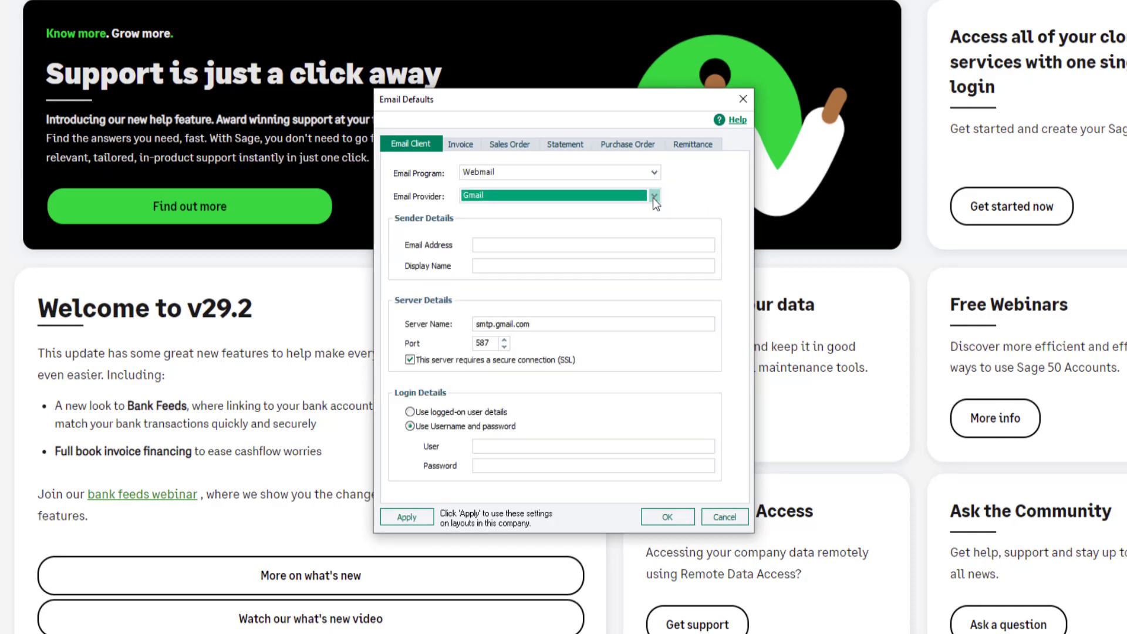
left_click(652, 197)
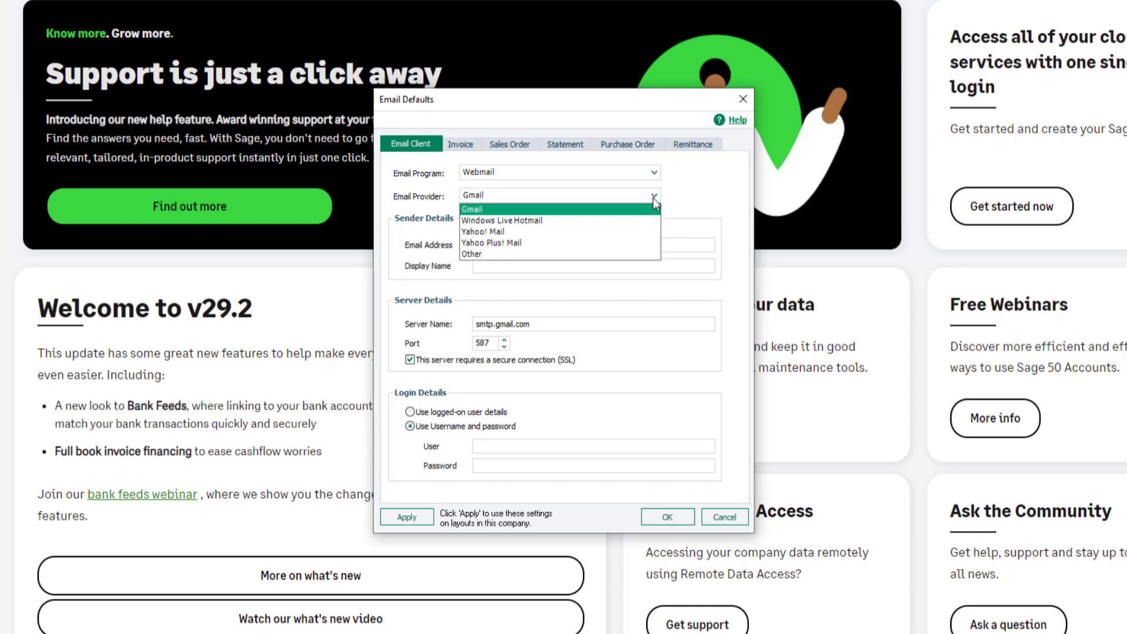
Choose provider Other, enter the sender's Hotmail address and display name 'My Company Name'
left_click(634, 254)
left_click(602, 246)
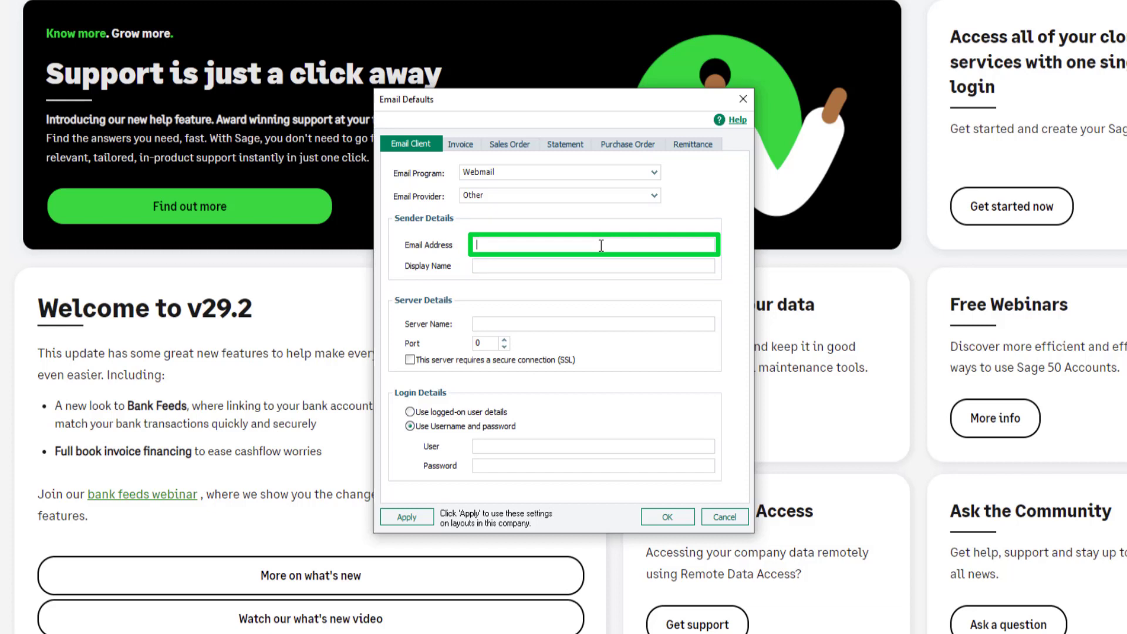
type("@hotmail.com")
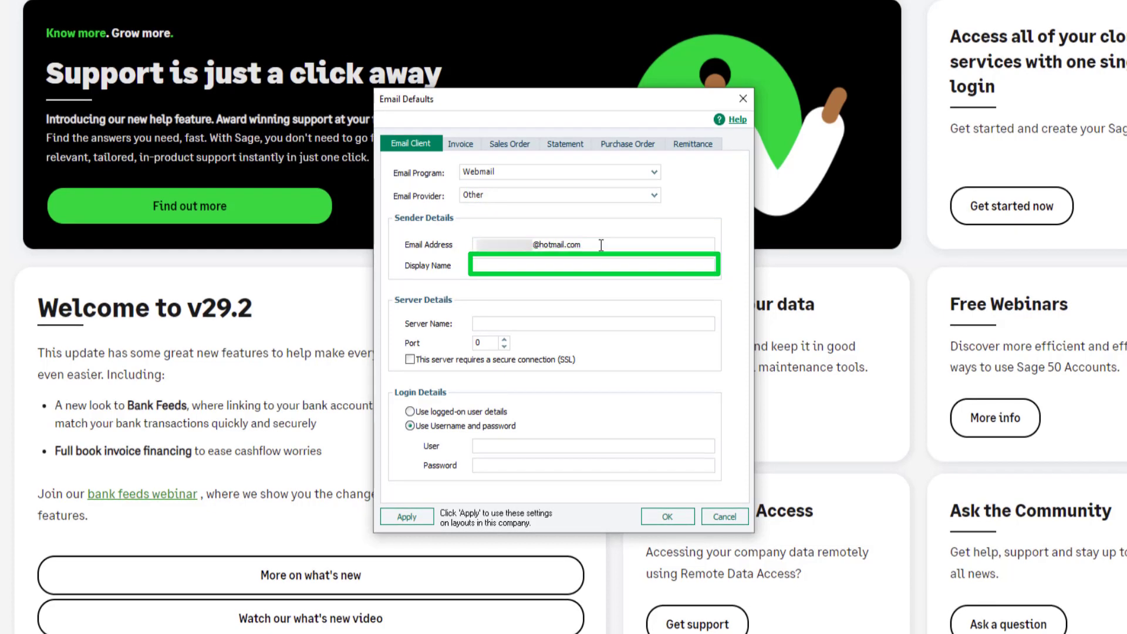
key("Tab")
type("My Company Name")
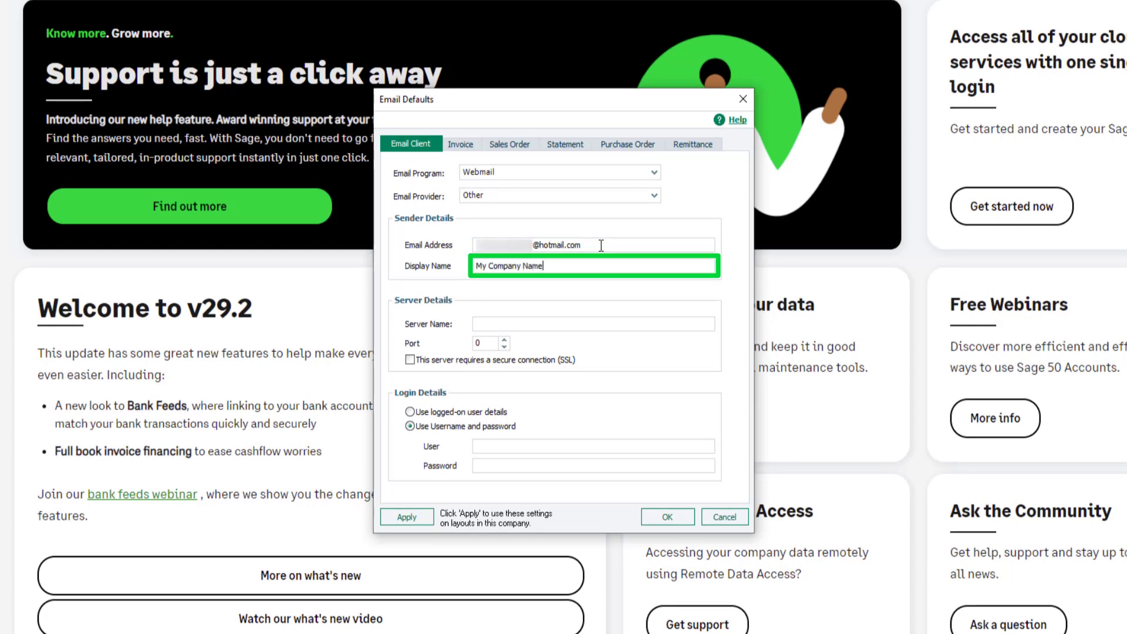
Set the outgoing server to smtp-mail.outlook.com on port 587 with SSL enabled
left_click(499, 321)
type("smtp-mail.outlook.com")
left_click(487, 344)
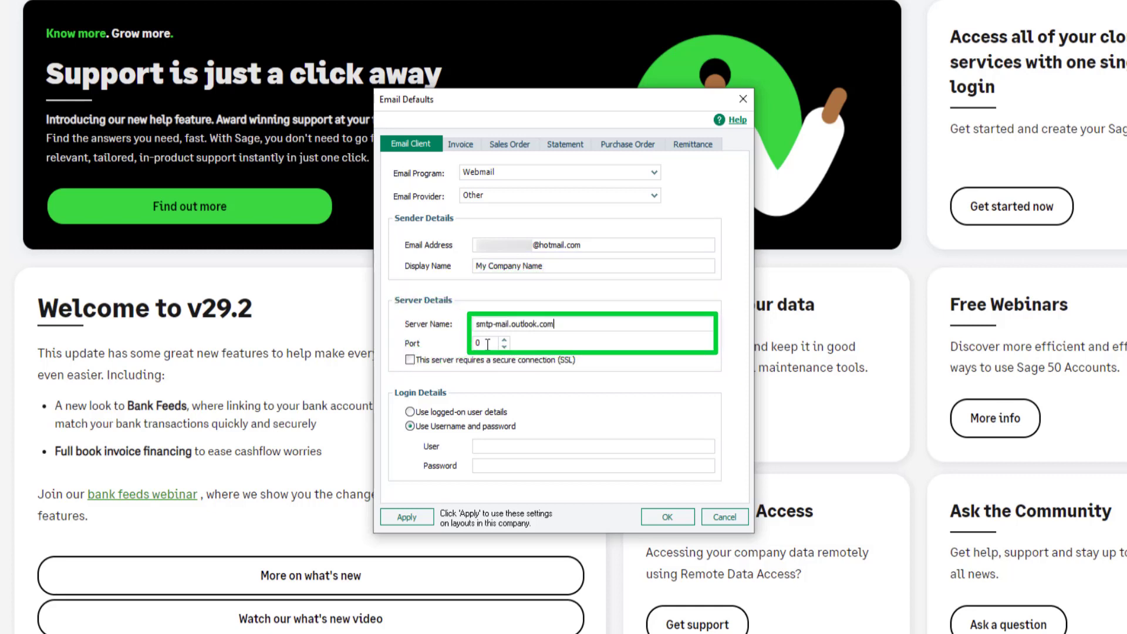
key("BackSpace")
type("587")
left_click(410, 360)
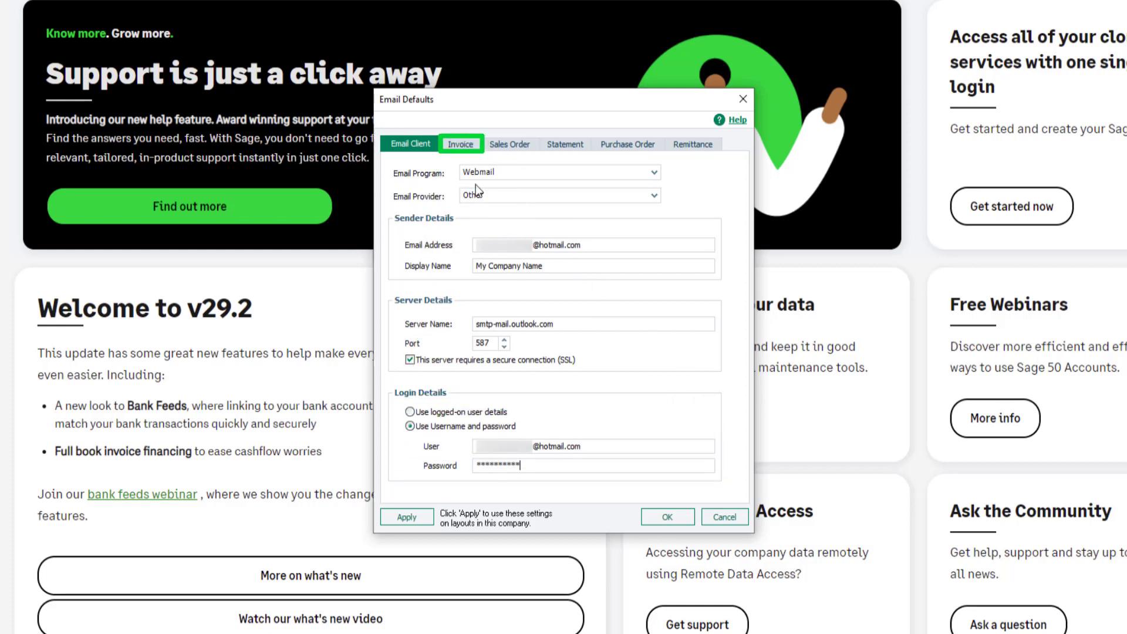
Send invoice emails to Customer Record Email 1, copied to a manually entered CC address
left_click(463, 144)
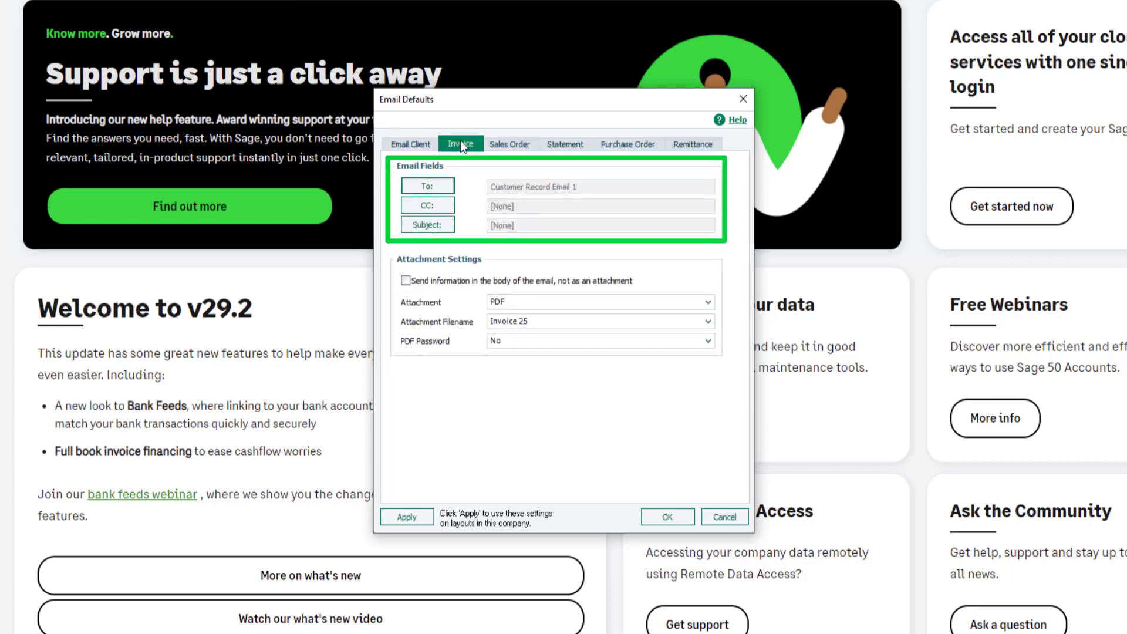
left_click(429, 188)
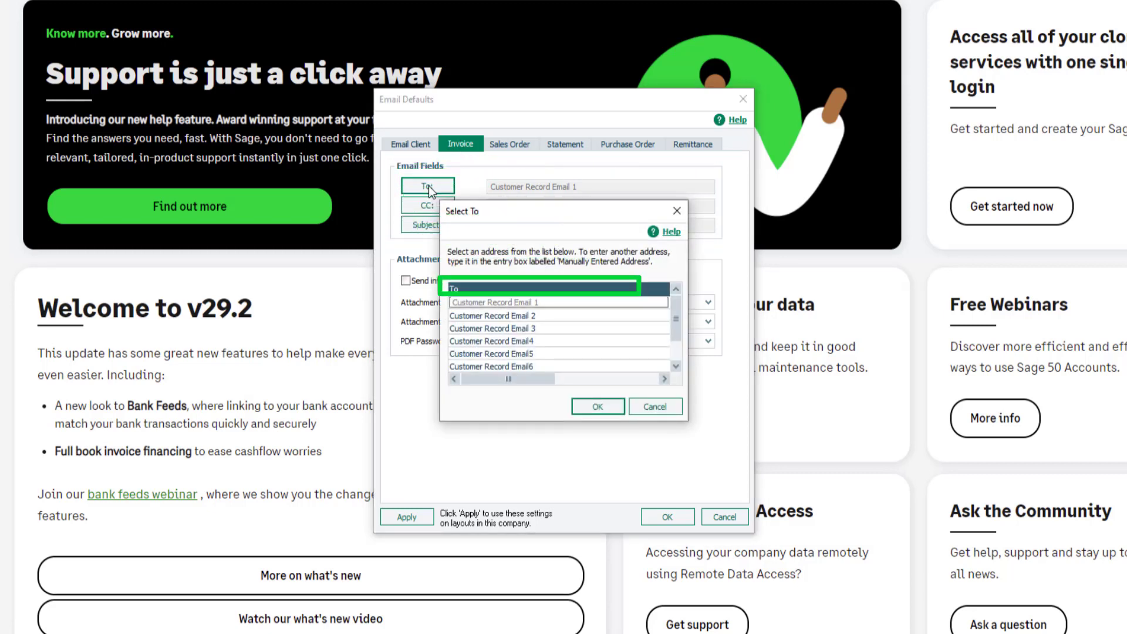
left_click(594, 408)
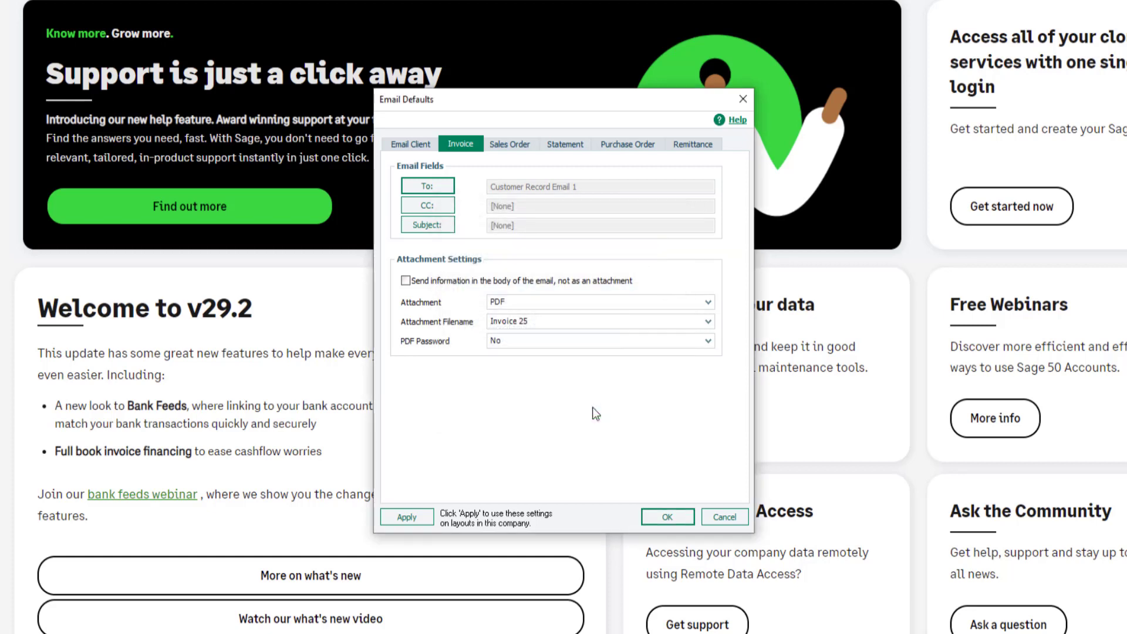
left_click(428, 206)
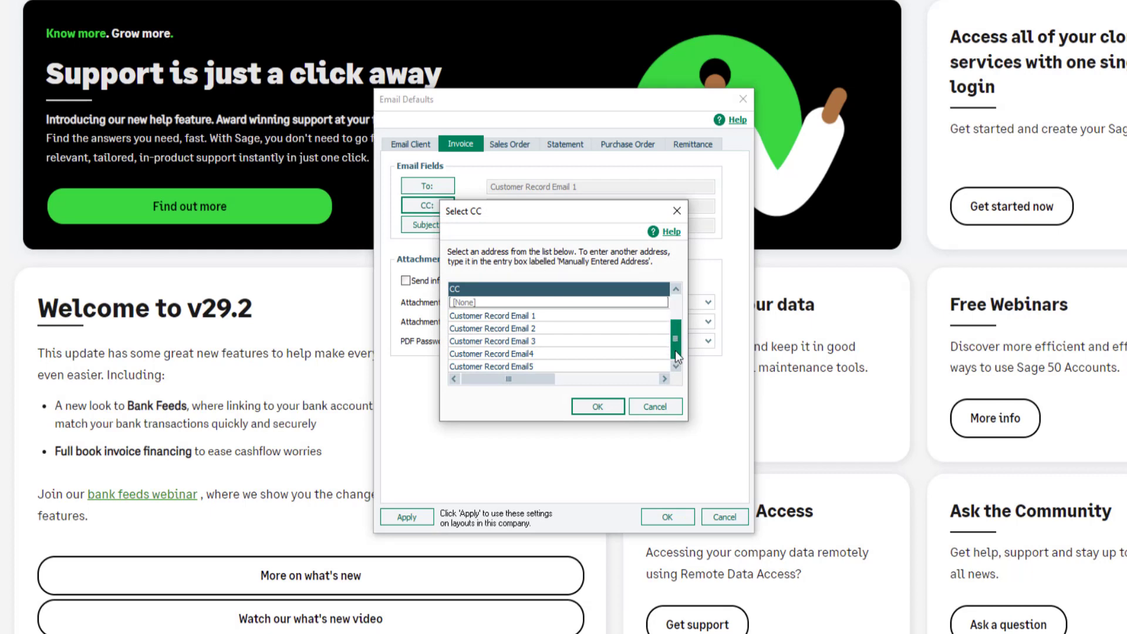
scroll(675, 351, "down", 1)
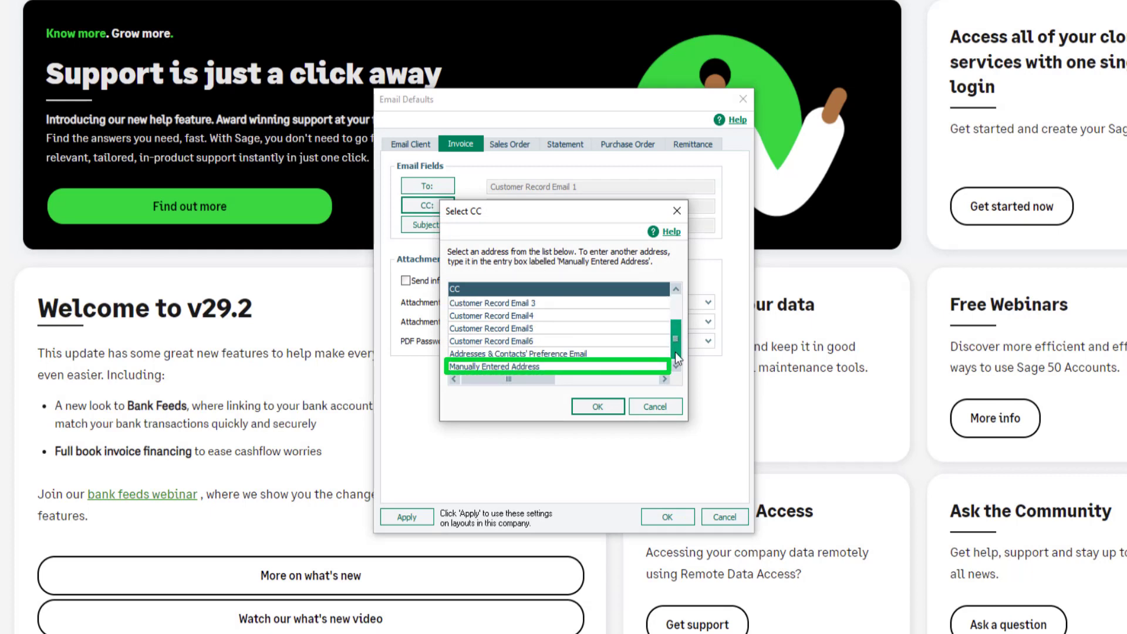
left_click(552, 368)
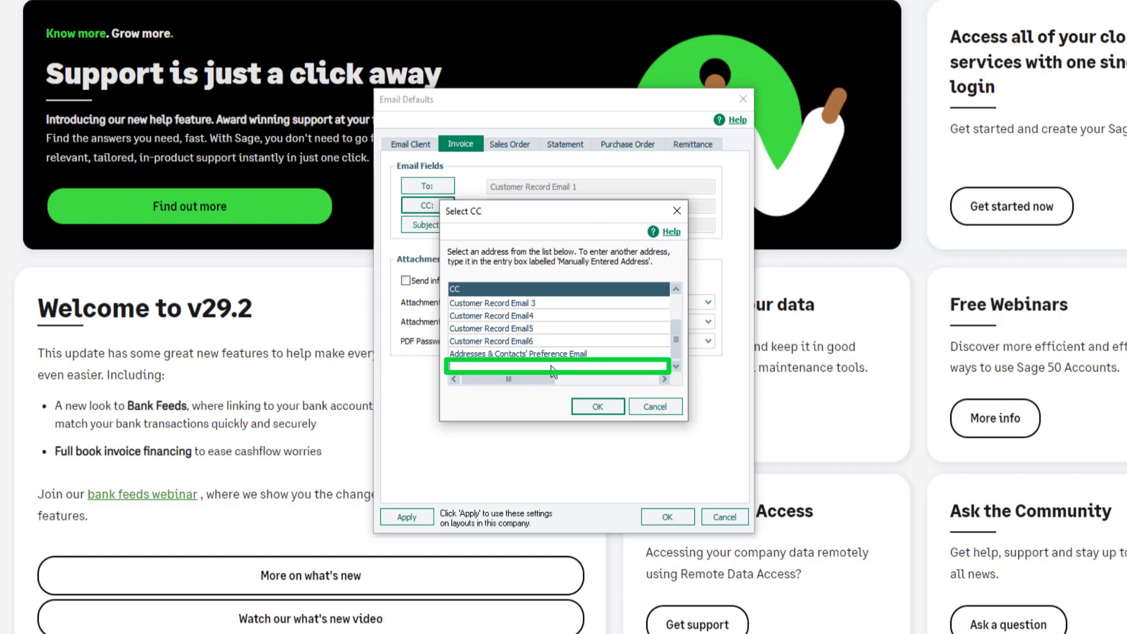
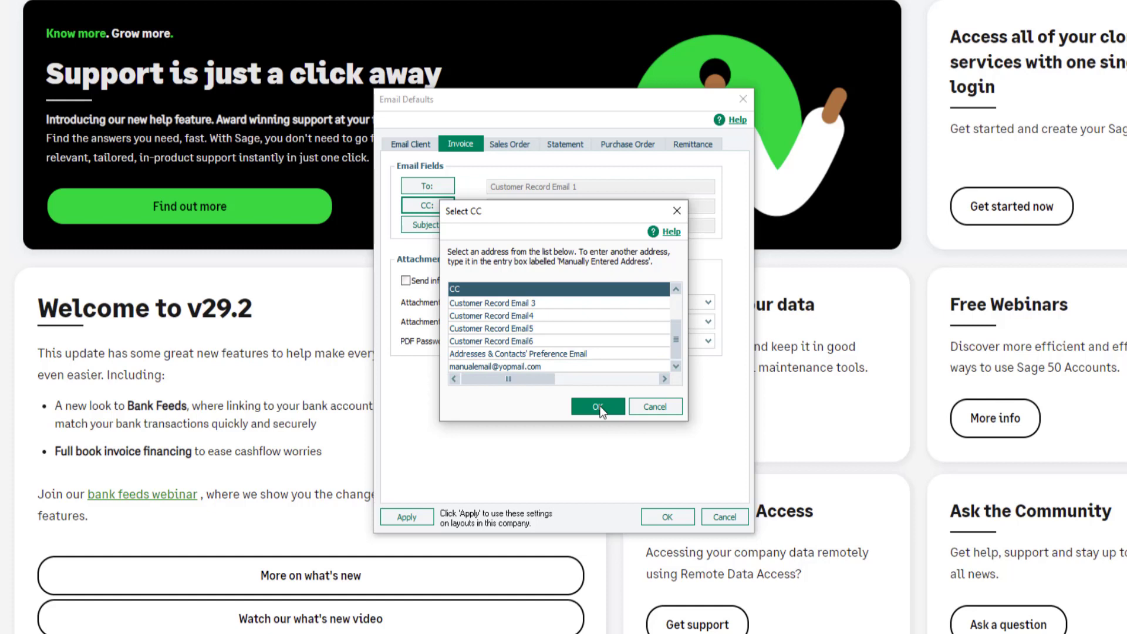
left_click(598, 406)
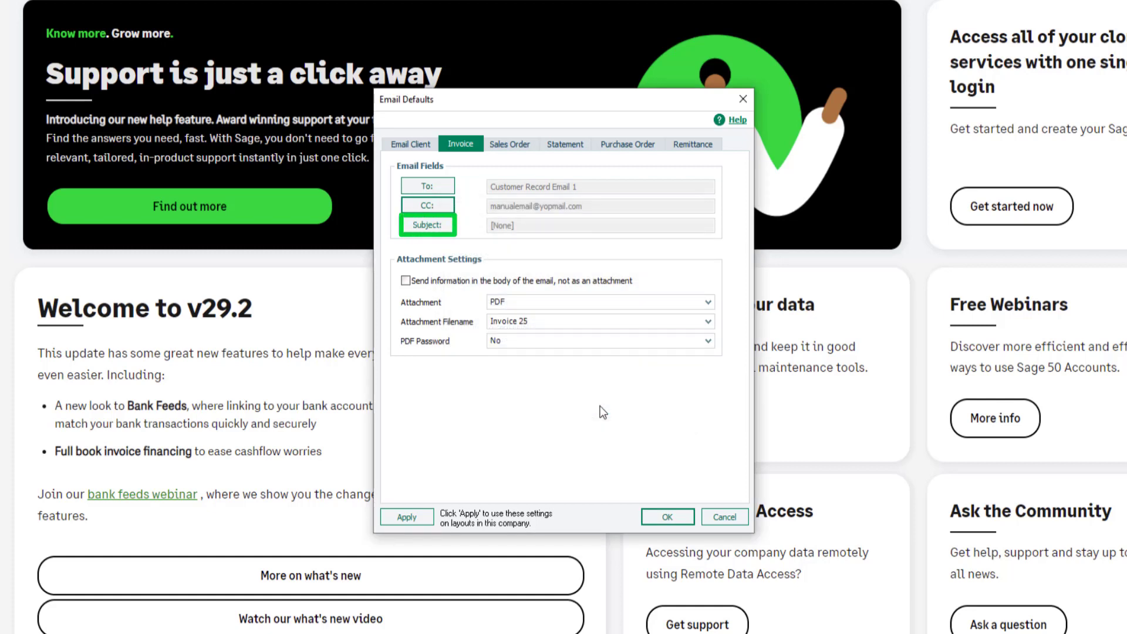
Set the invoice email subject to the plain 'Invoice 25' line
left_click(428, 224)
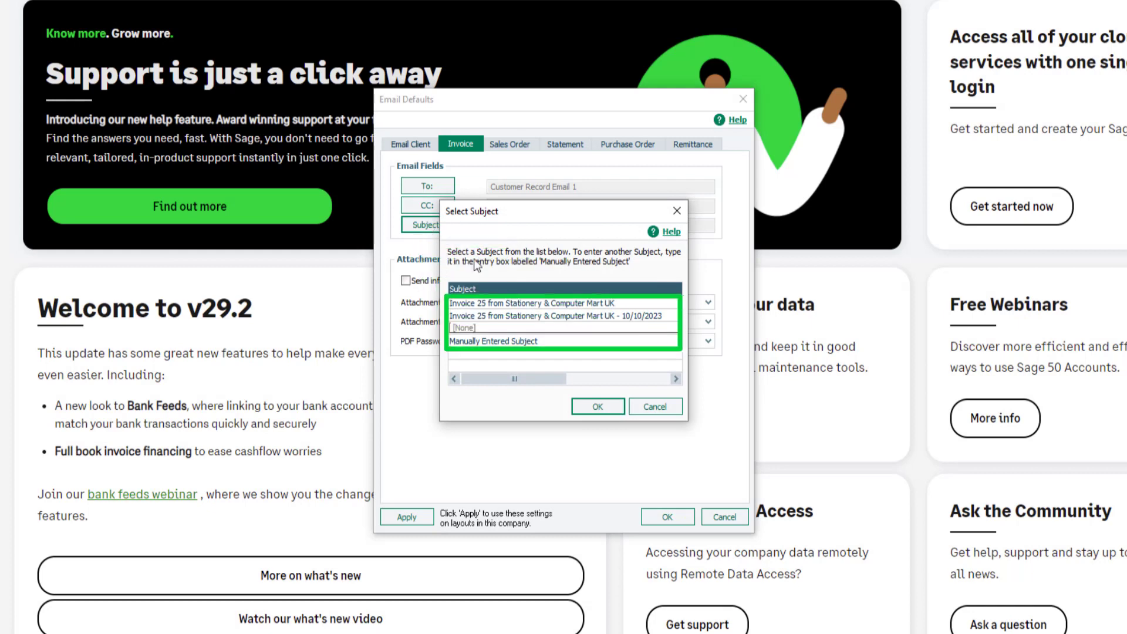
left_click(512, 304)
left_click(602, 412)
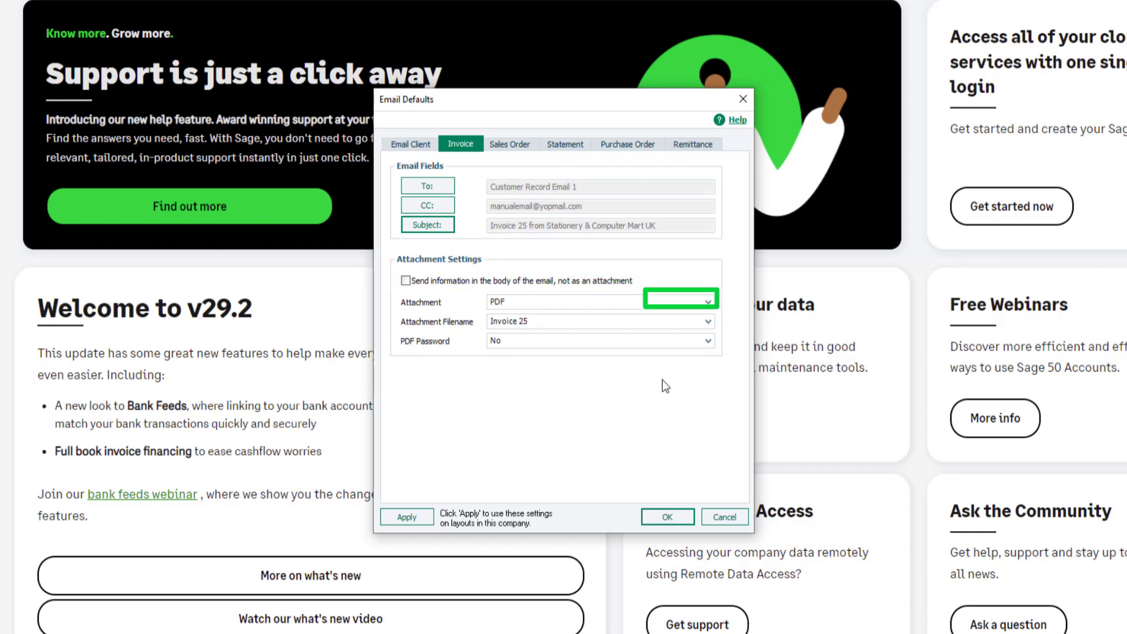
Attach invoices as PDF with the dated Invoice 25 filename and password from the customer record
left_click(709, 302)
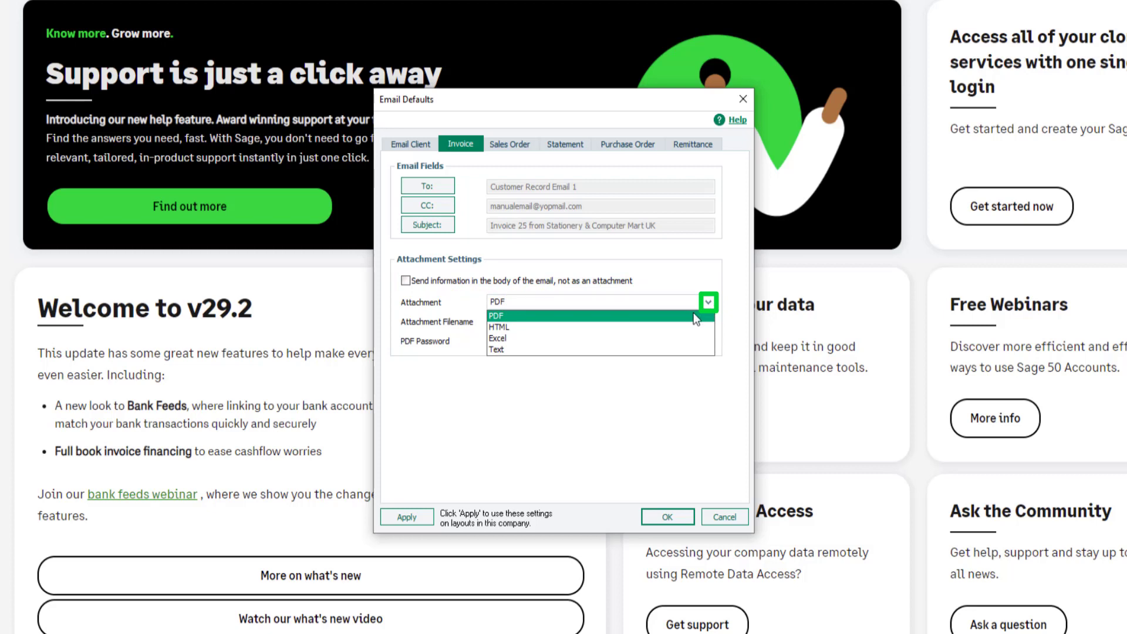
left_click(693, 315)
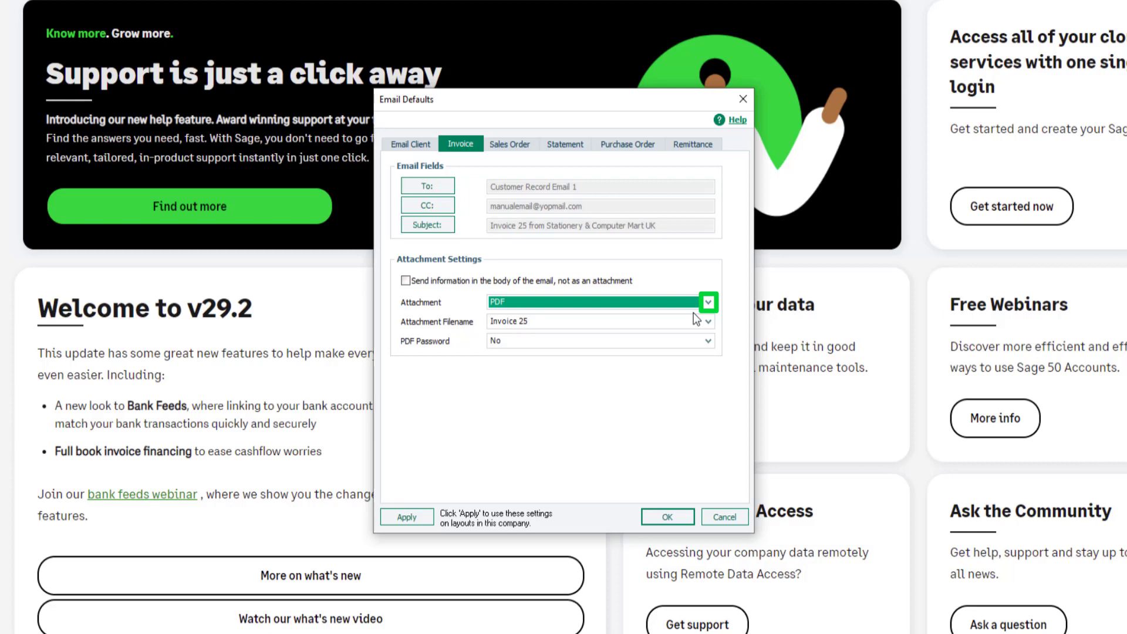
left_click(708, 321)
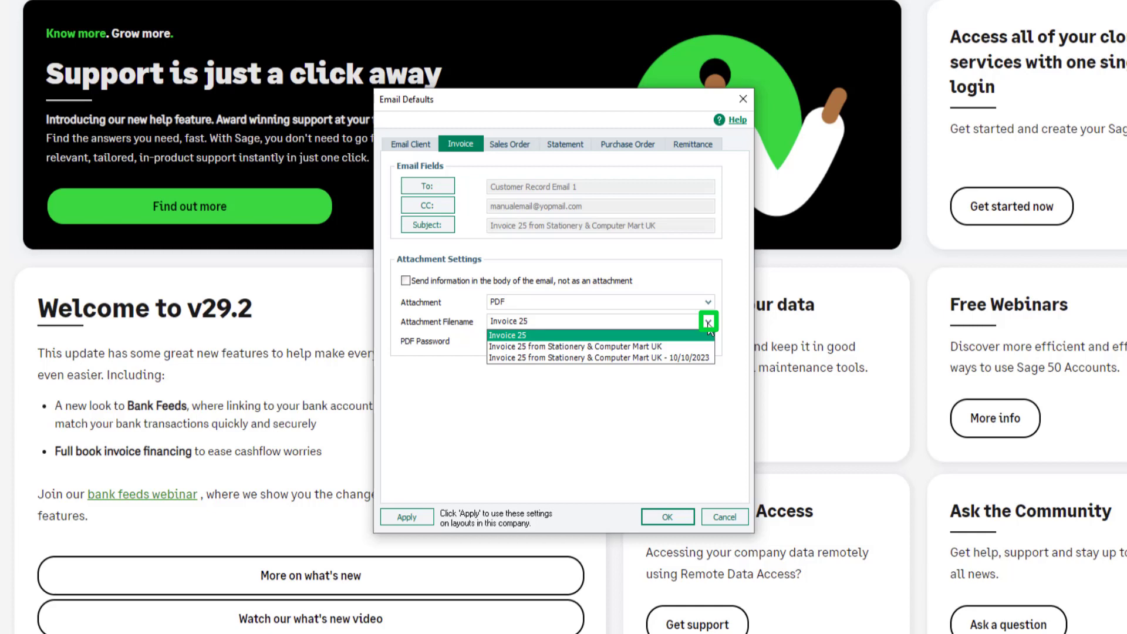
left_click(675, 357)
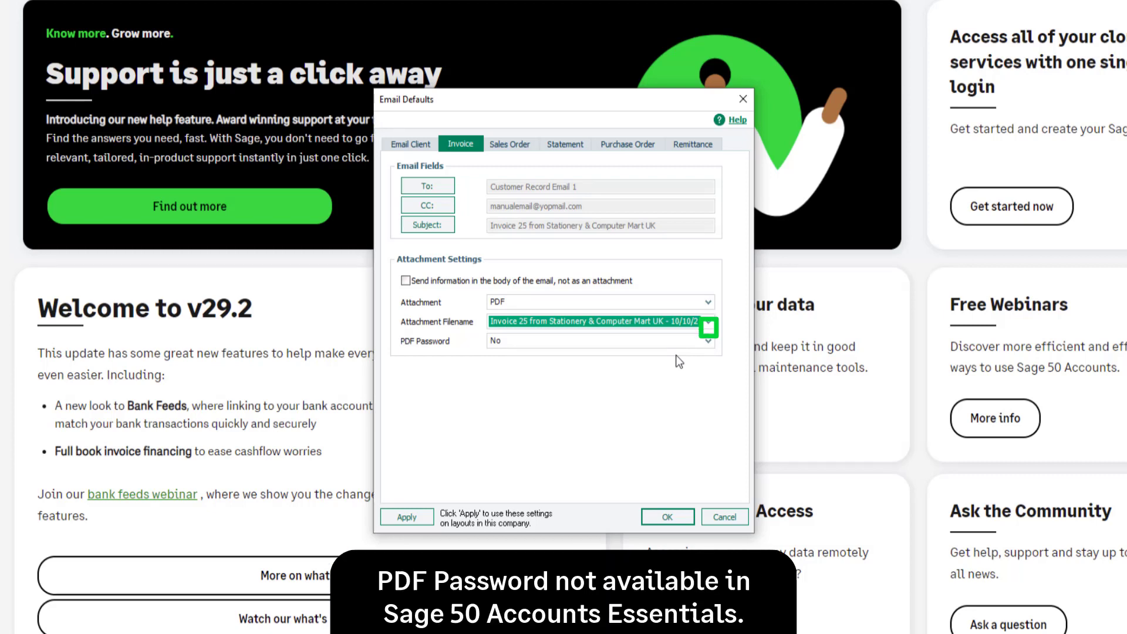
left_click(709, 341)
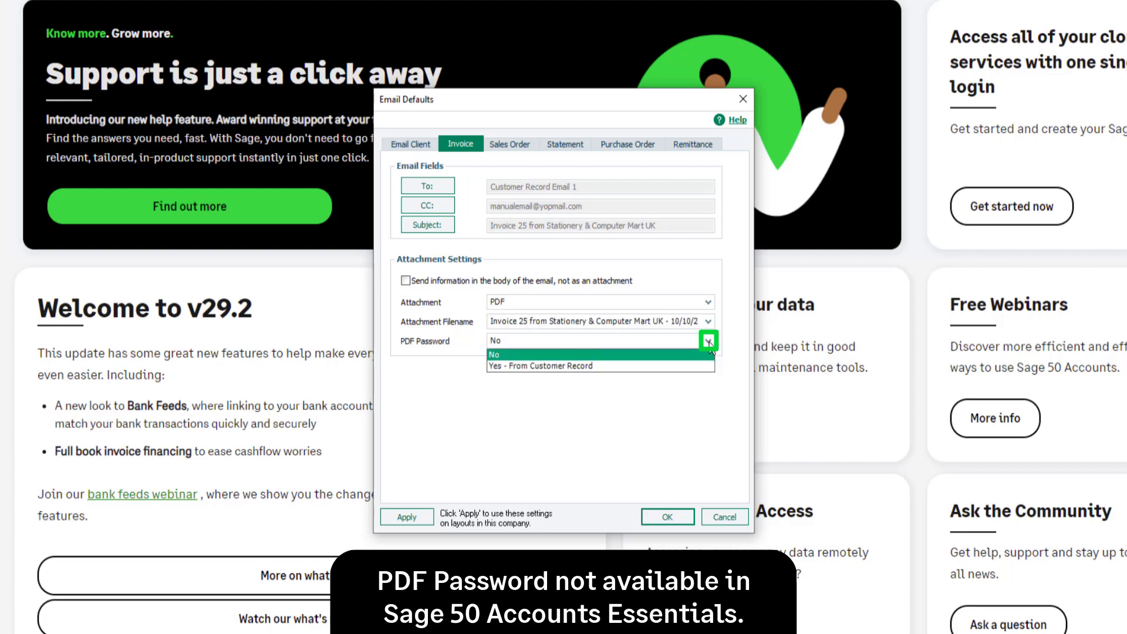
left_click(644, 366)
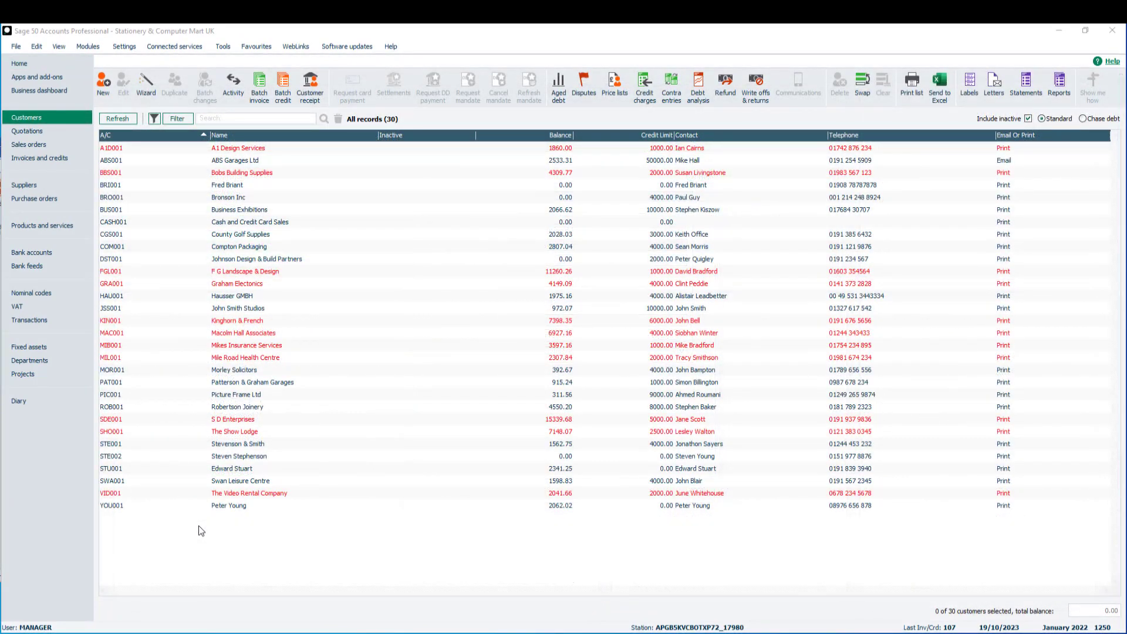
Enter a Reporting Password on Business Exhibitions' Defaults page and save the record
left_click(258, 214)
double_click(258, 217)
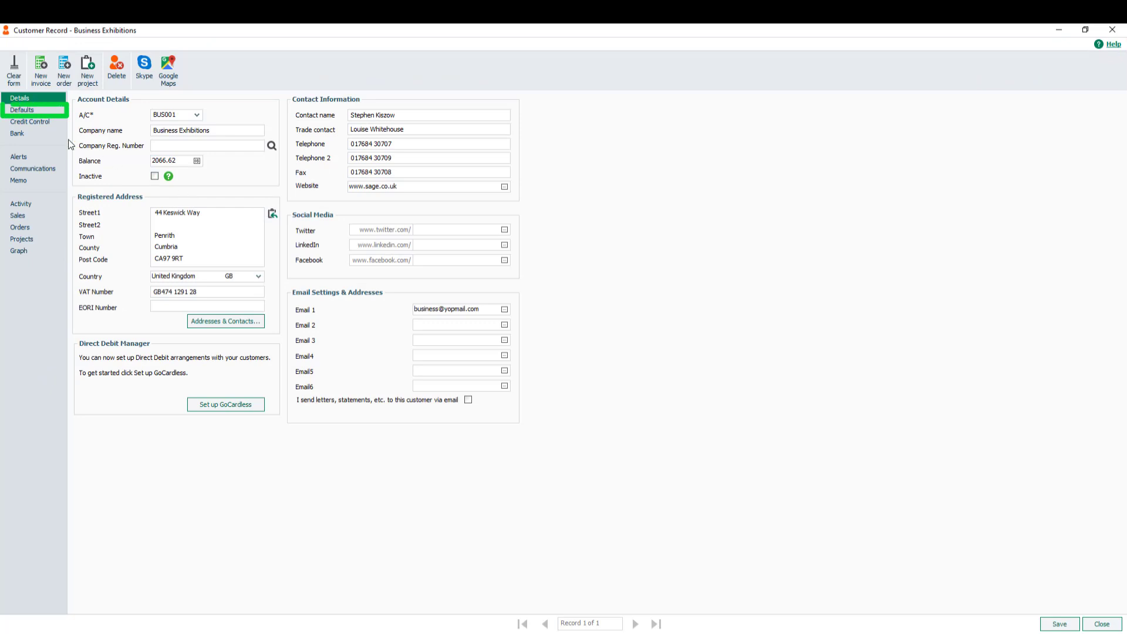
left_click(26, 111)
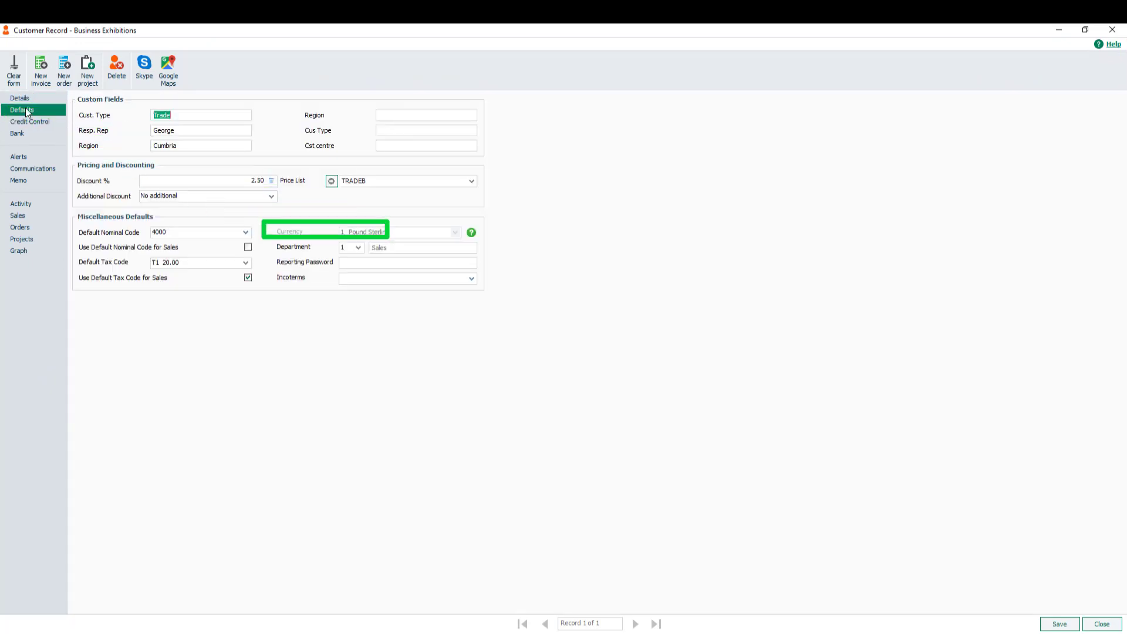
left_click(364, 263)
type("passwo")
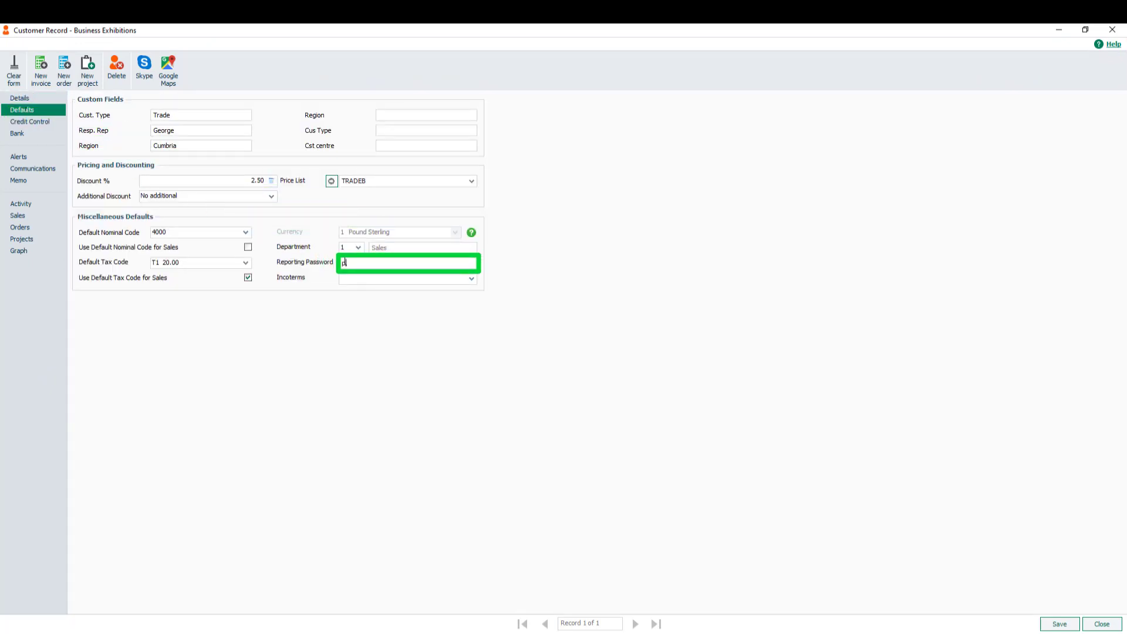
type("rd")
left_click(1071, 625)
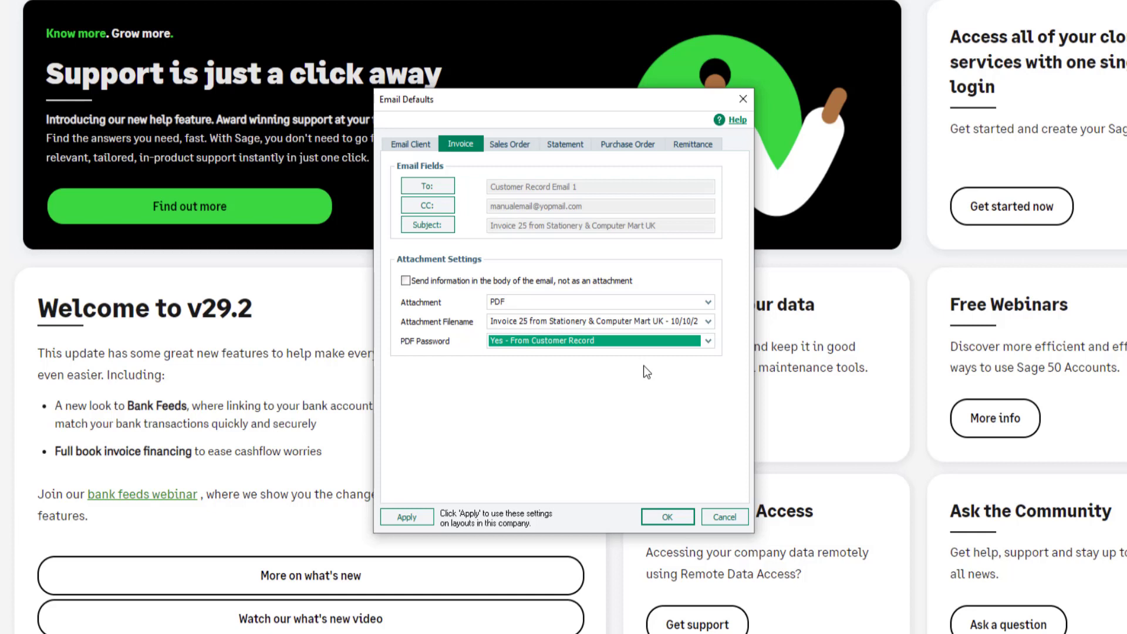
Apply the invoice email settings to the My Company Invoice with Bank Details layout
left_click(407, 517)
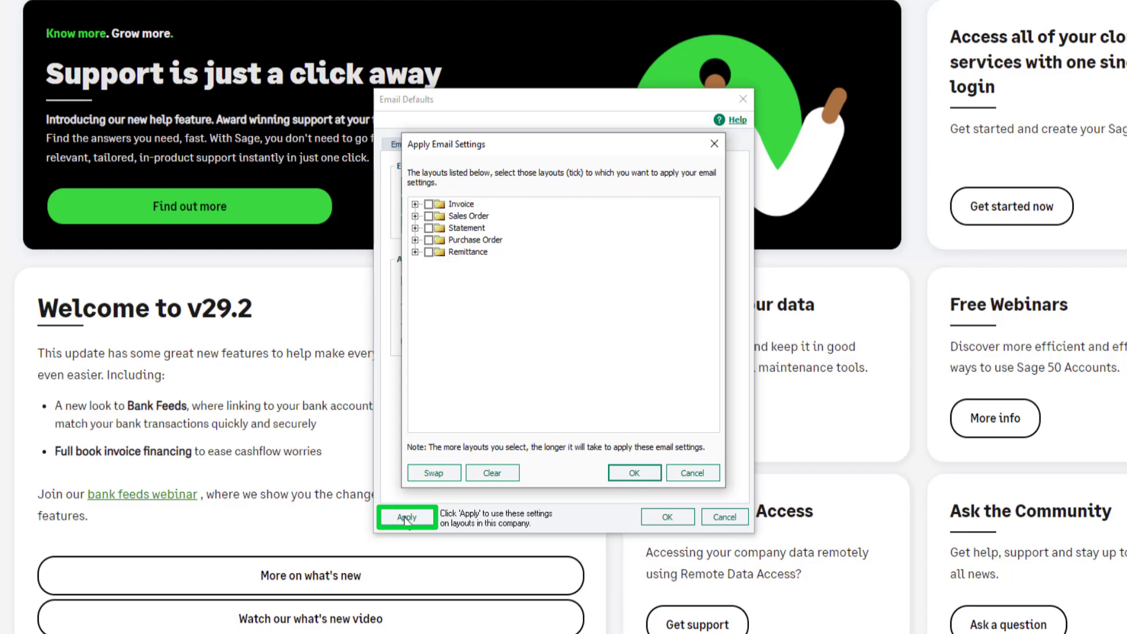
left_click(415, 205)
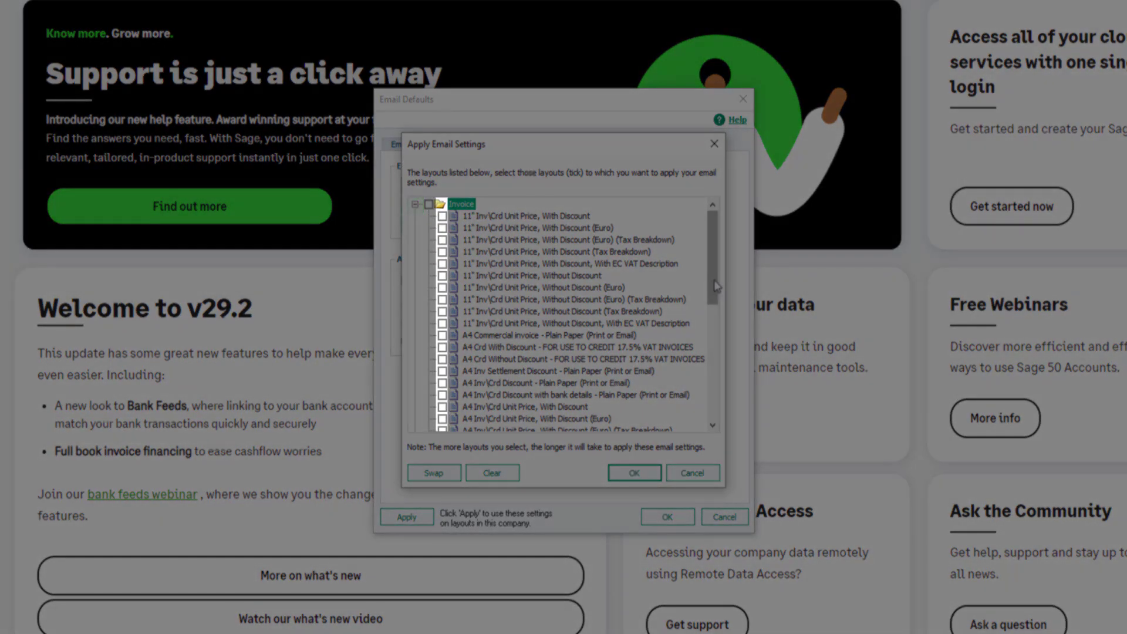
left_click_drag(715, 286, 714, 345)
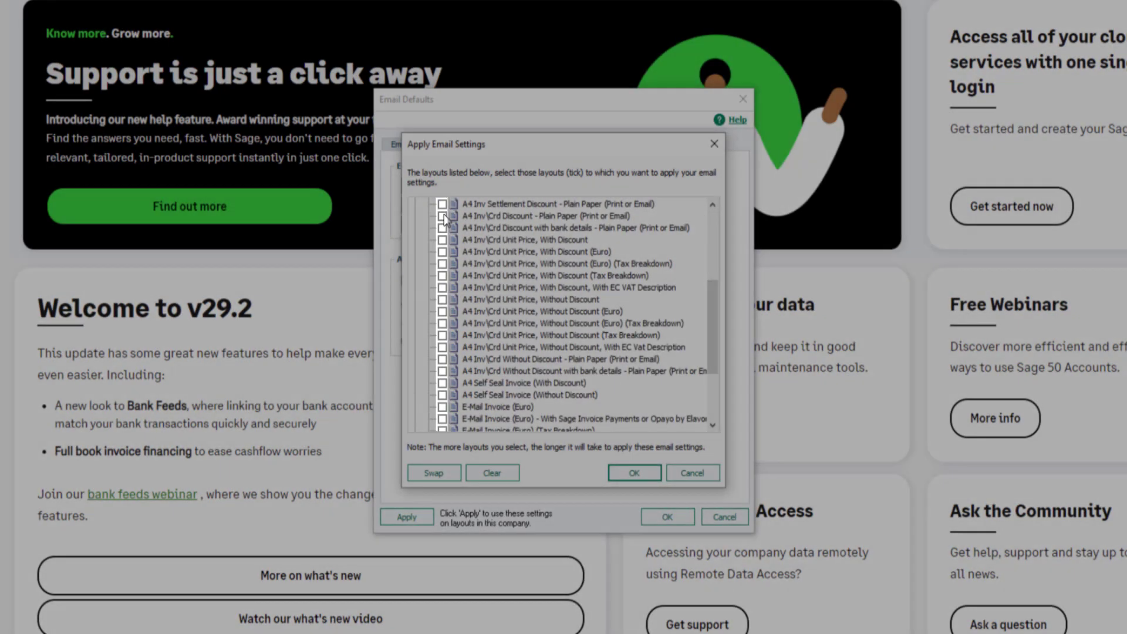
left_click(442, 216)
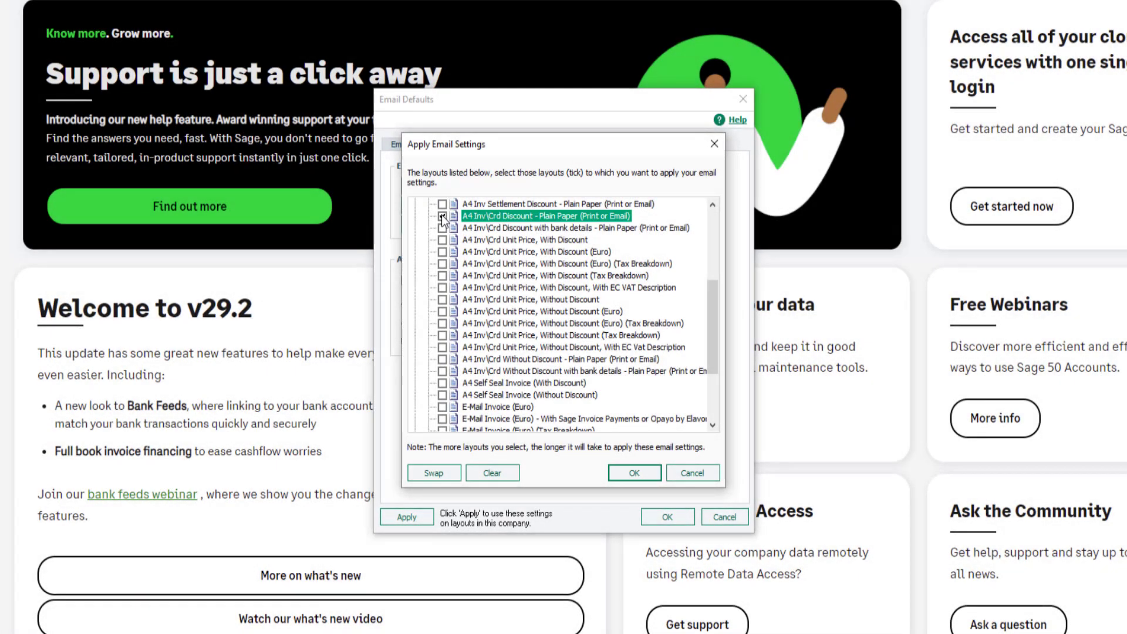
left_click_drag(714, 334, 714, 368)
left_click(442, 382)
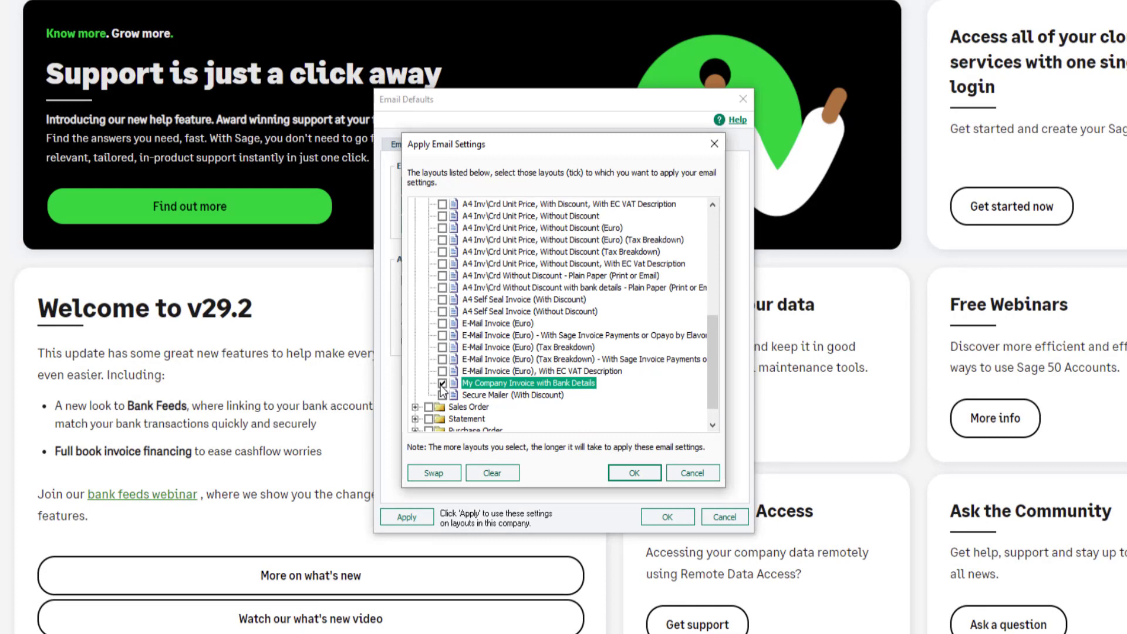
left_click(640, 471)
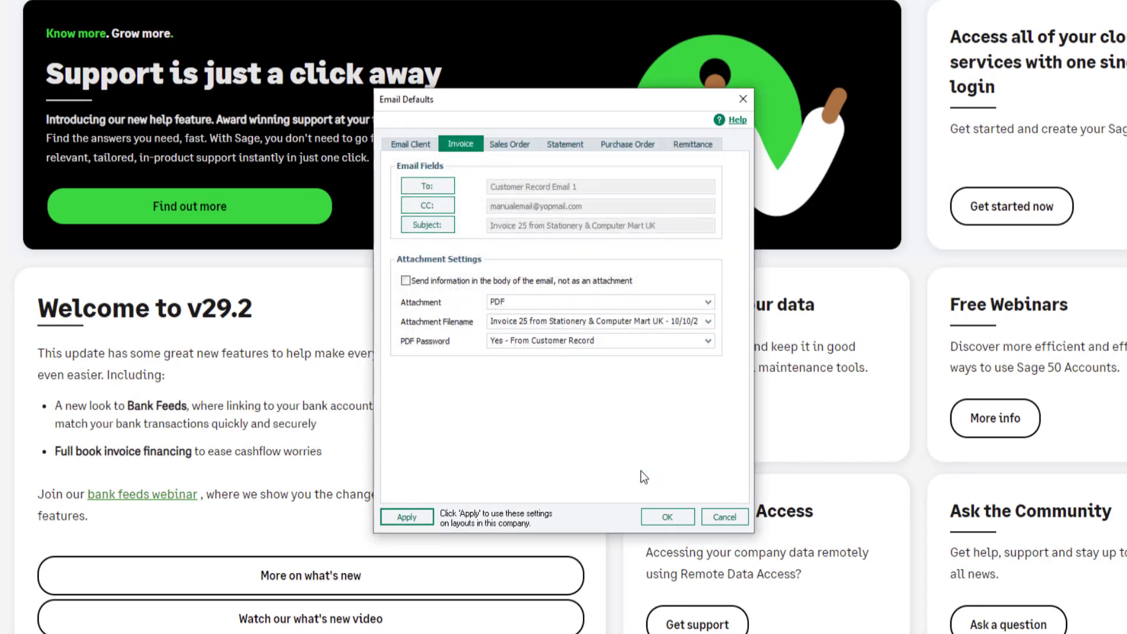
Save and close the Email Defaults with OK
left_click(671, 519)
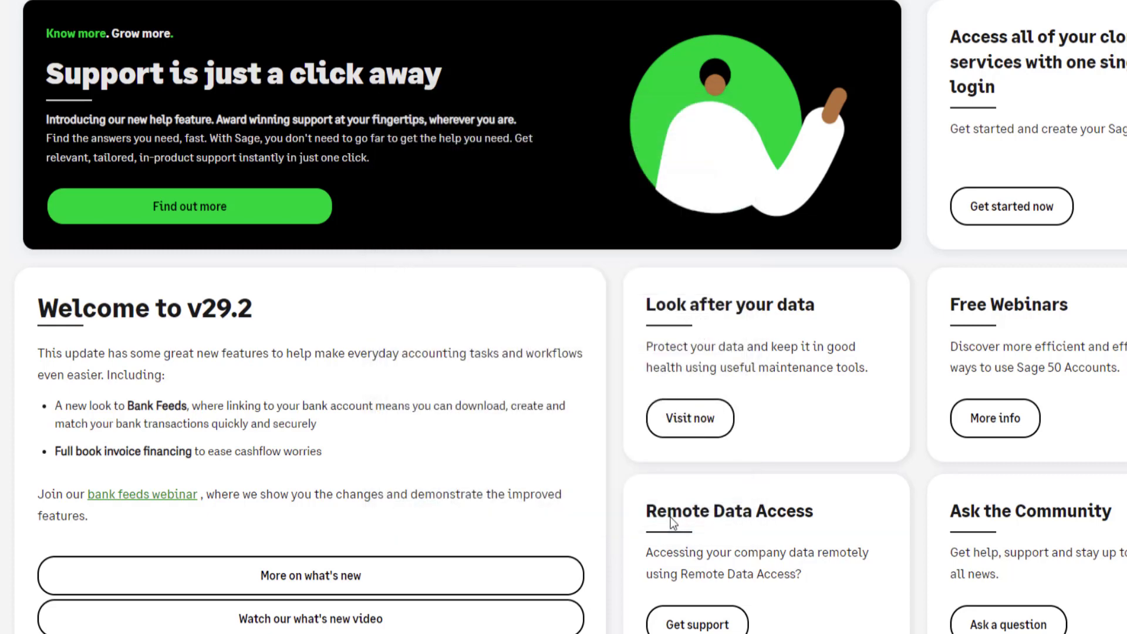